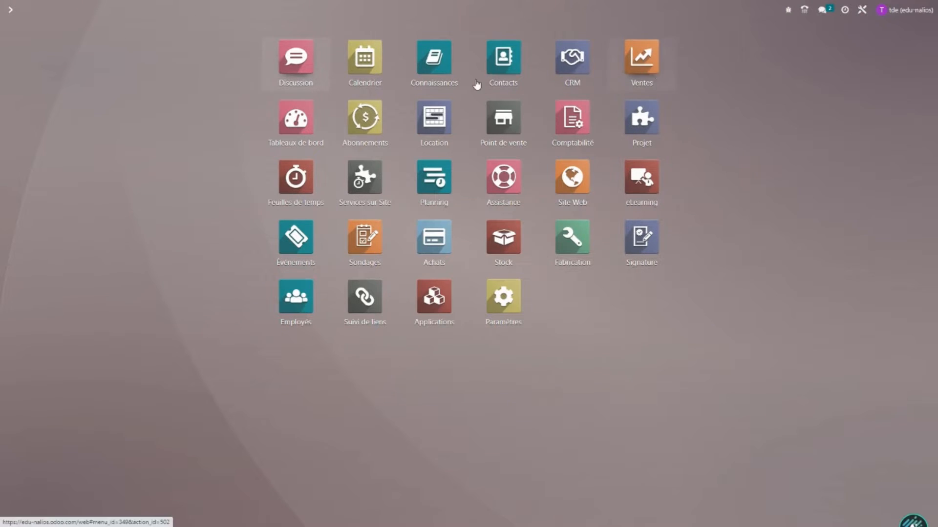
Open the 500 € Deco Addict sales order from the quotations list and go to its linked manufacturing order
click(644, 64)
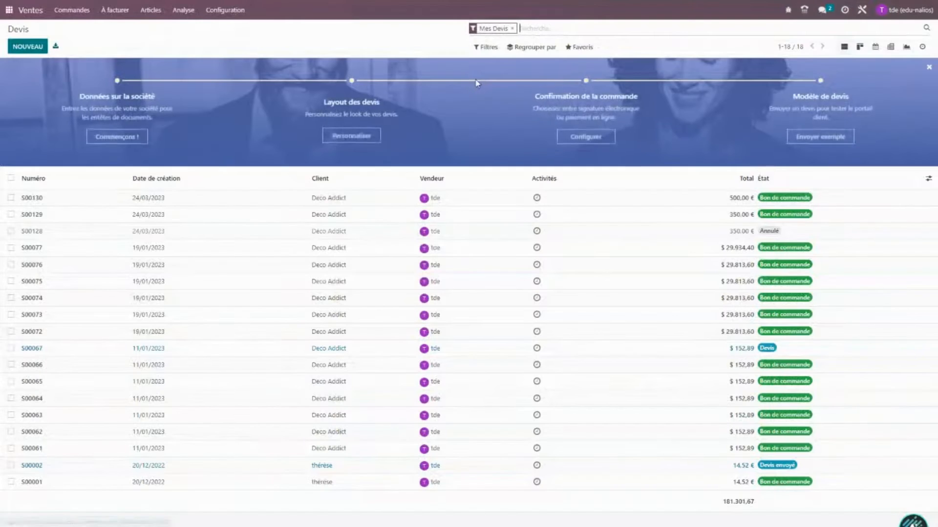
click(207, 201)
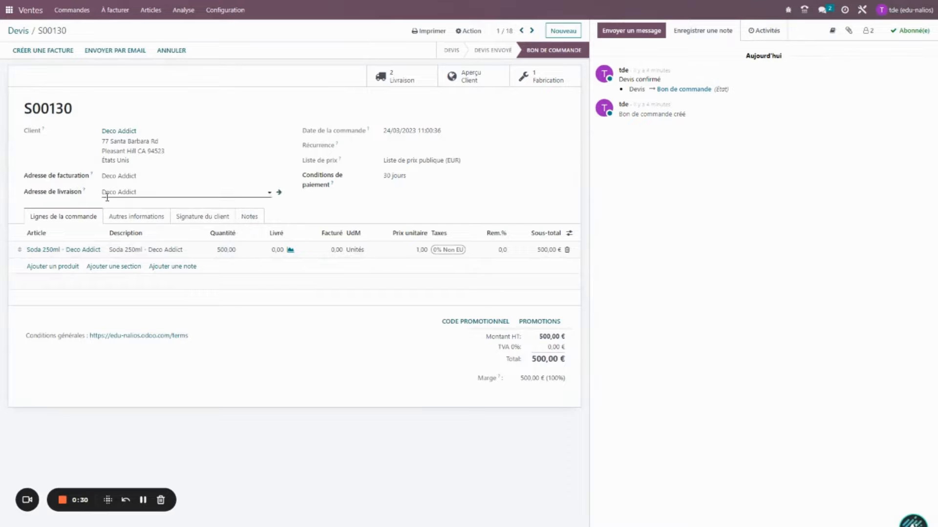
click(544, 81)
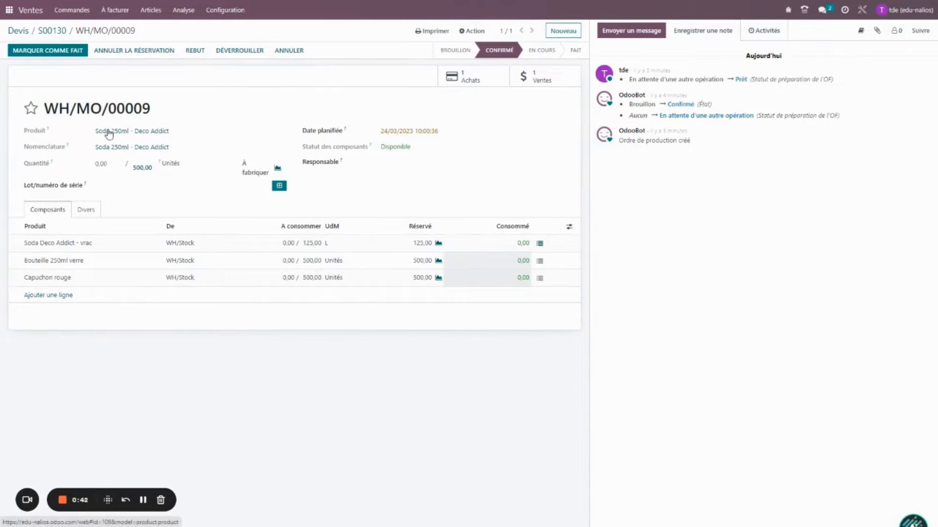
Review the linked component purchase order and its goods receipt, and return to the manufacturing order
click(469, 82)
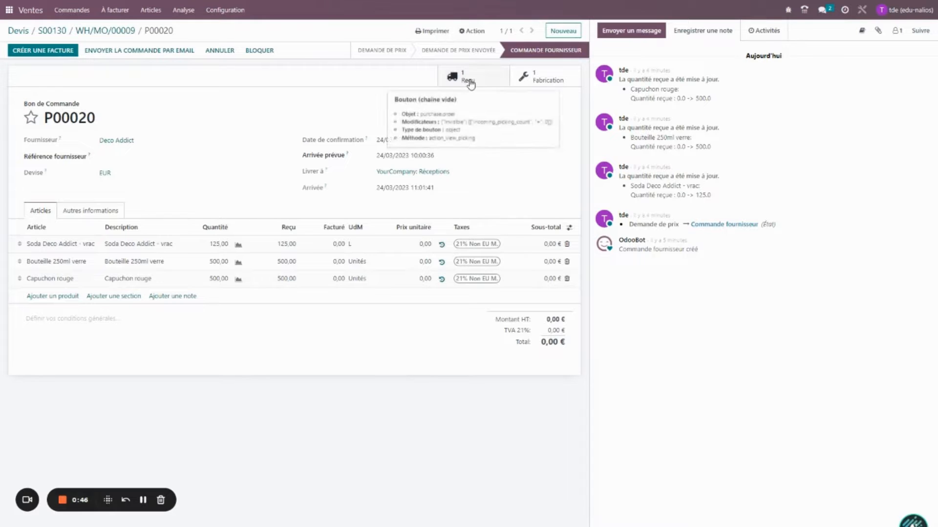
click(469, 84)
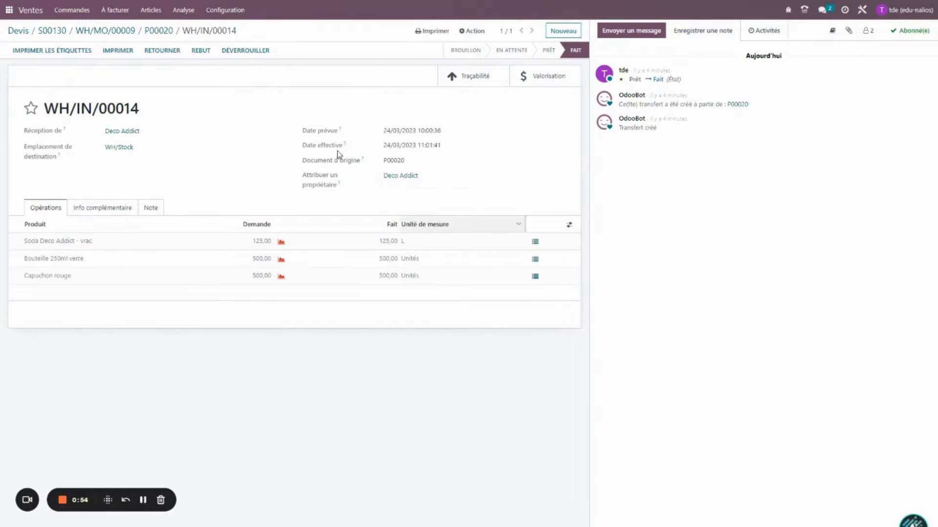
click(158, 31)
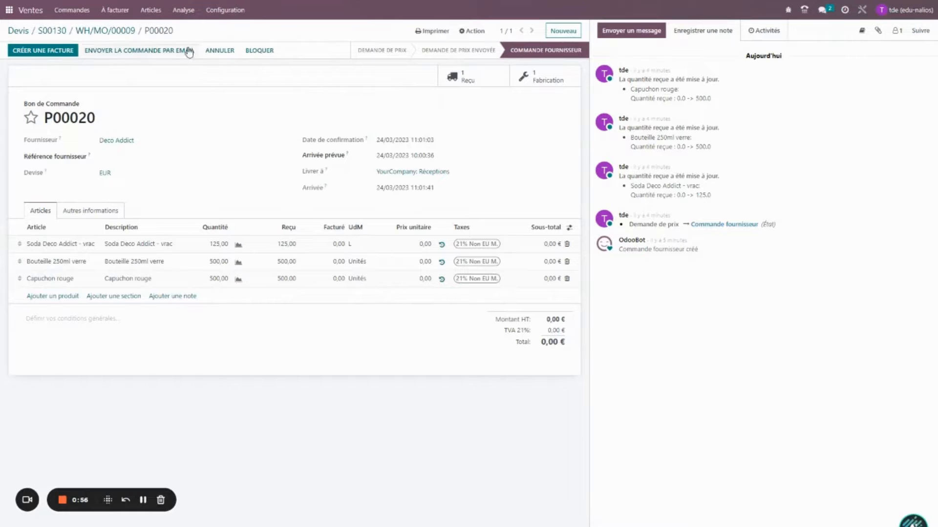
click(124, 31)
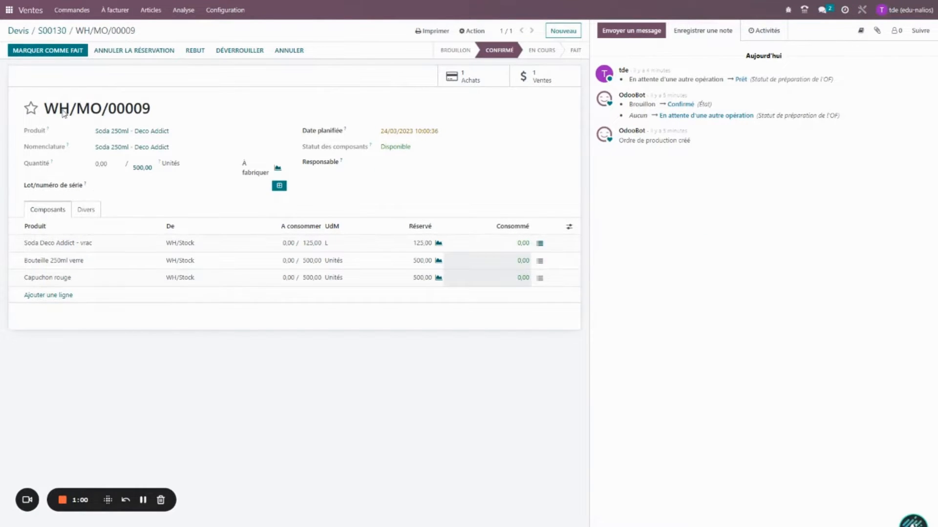
Generate a lot number for the finished soda and set the produced quantity to 500 units
click(279, 186)
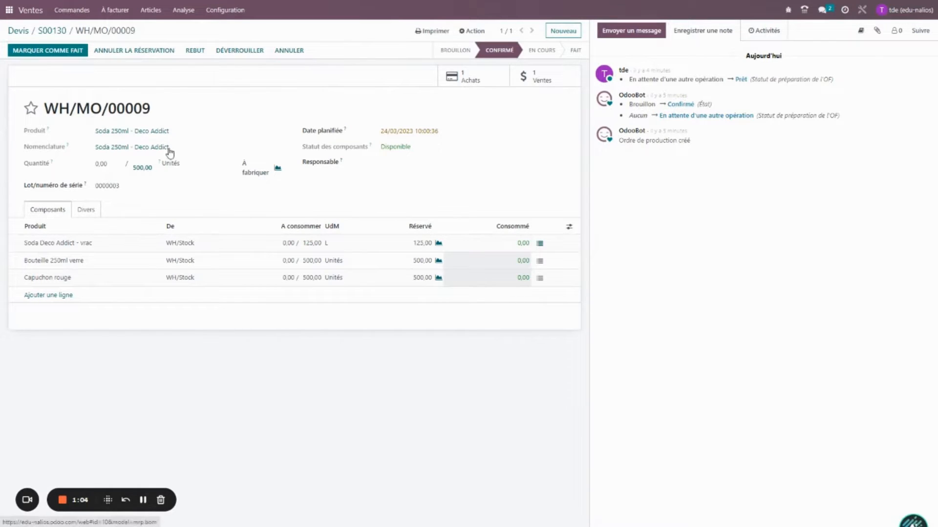
click(106, 165)
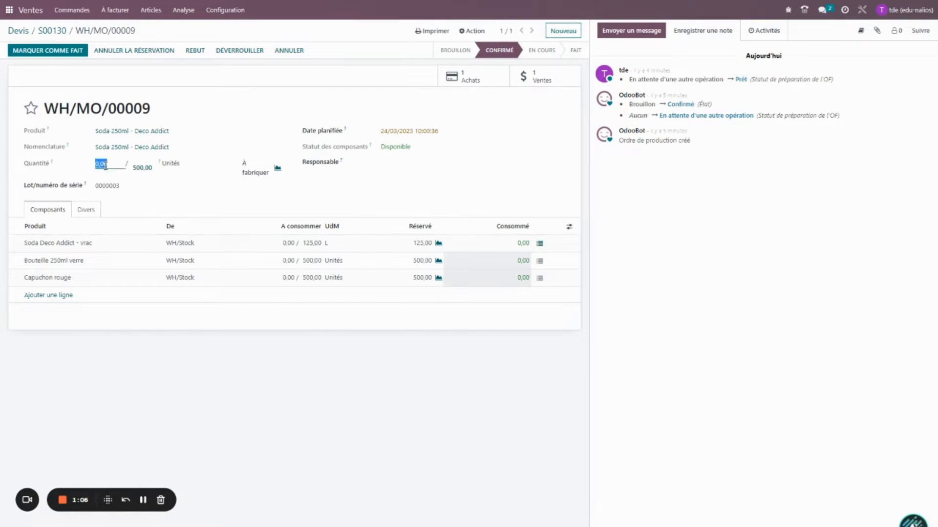
text(500)
click(249, 109)
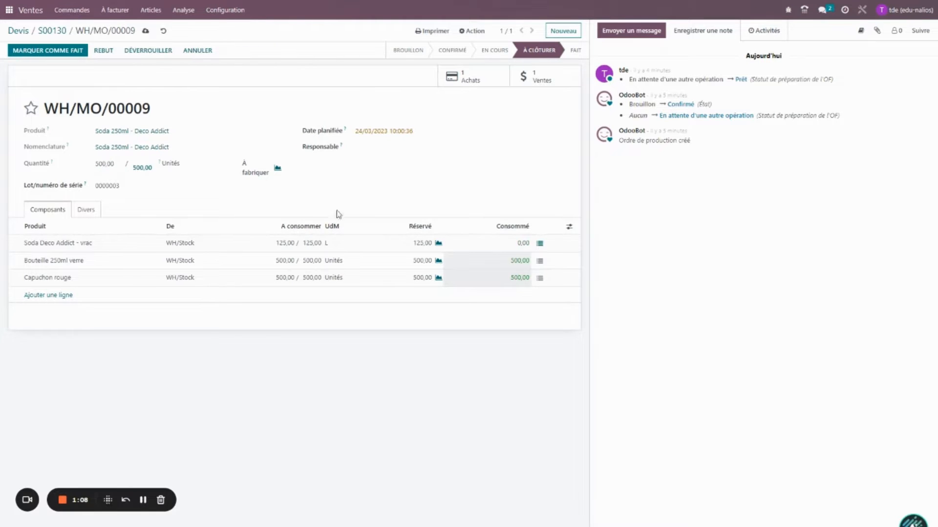
Record 125 L of Soda Deco Addict - vrac consumed from lot 240323 and mark the manufacturing order as done
click(539, 244)
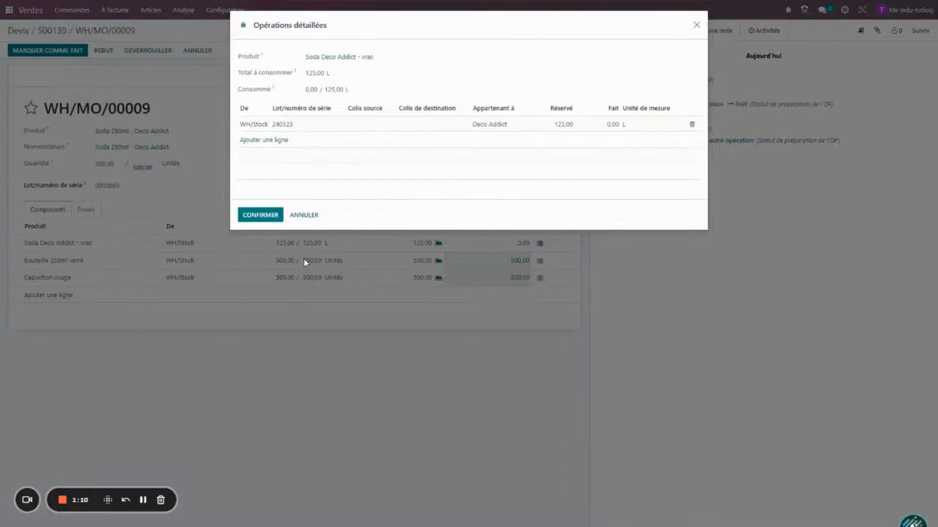
click(615, 130)
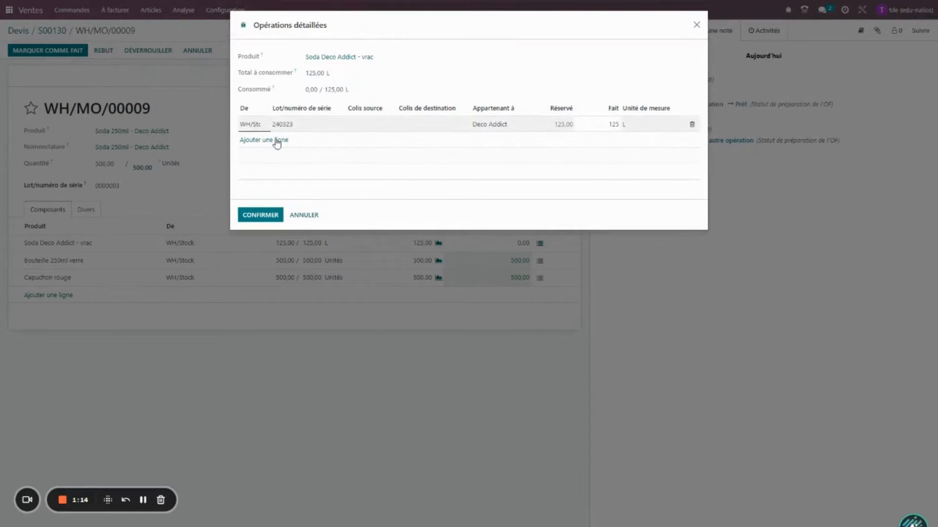
click(278, 214)
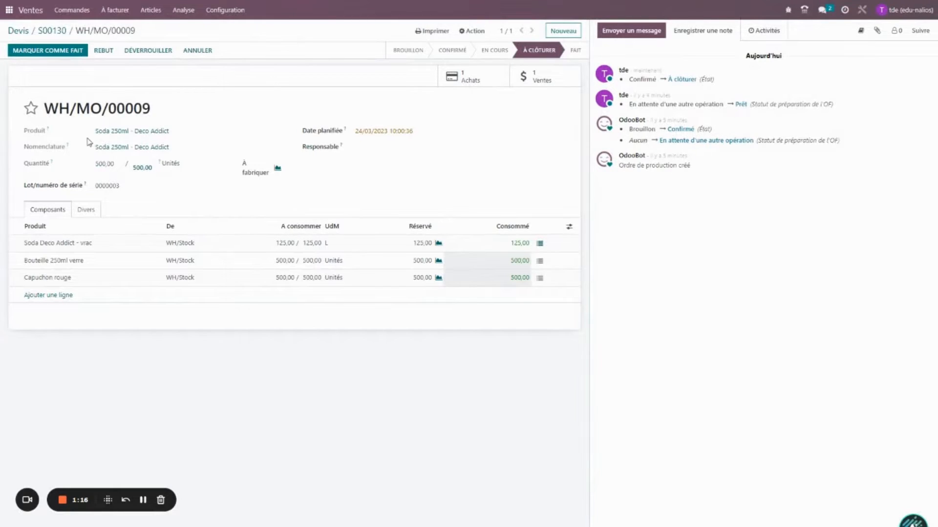
click(59, 51)
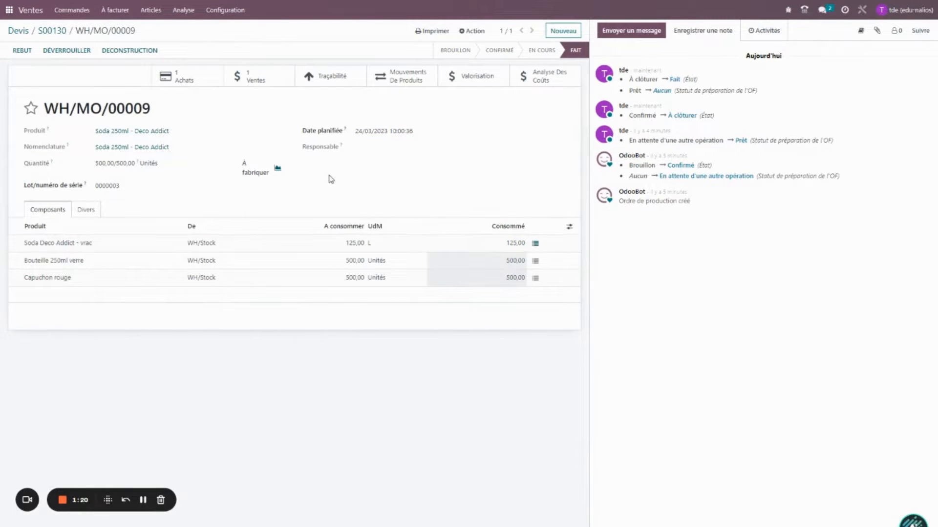
Examine the manufacturing order's traceability report, expanding the finished soda and its bulk component down to the receipt, and return to the order
click(335, 83)
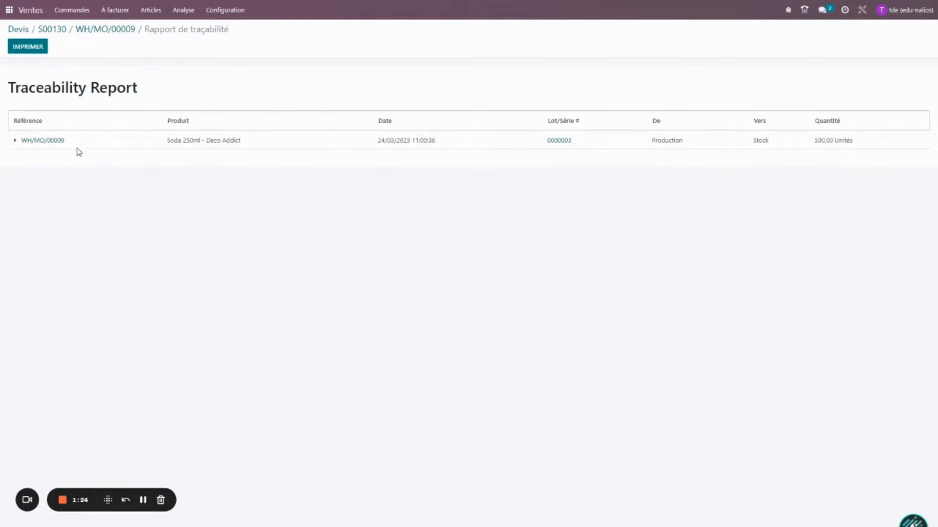
click(16, 142)
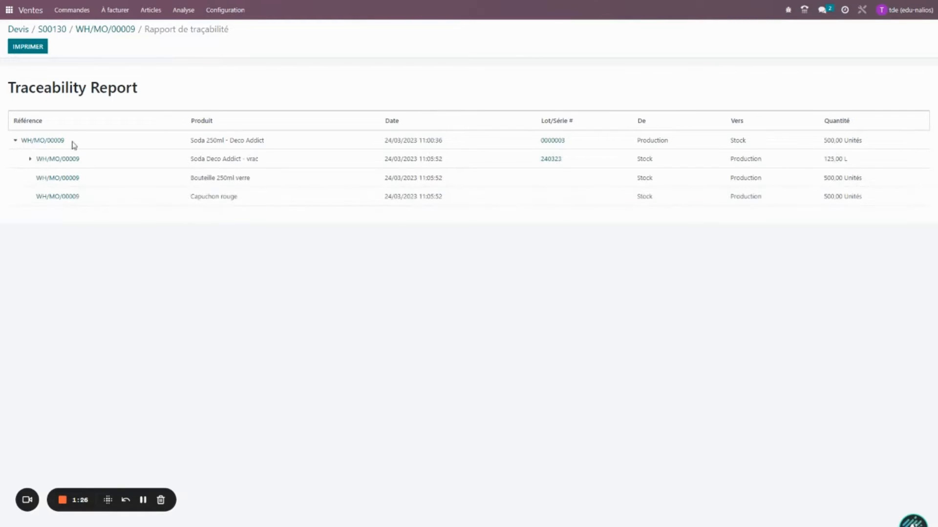
triple_click(206, 140)
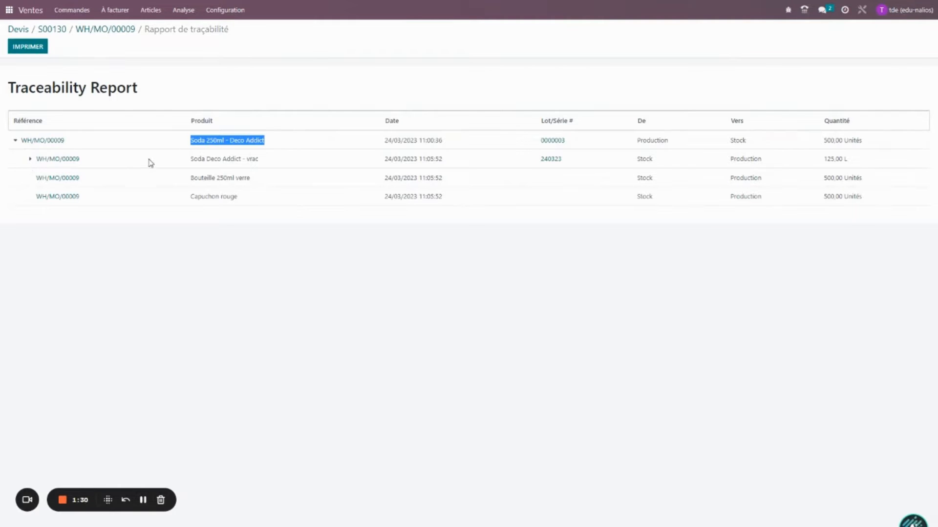
click(216, 278)
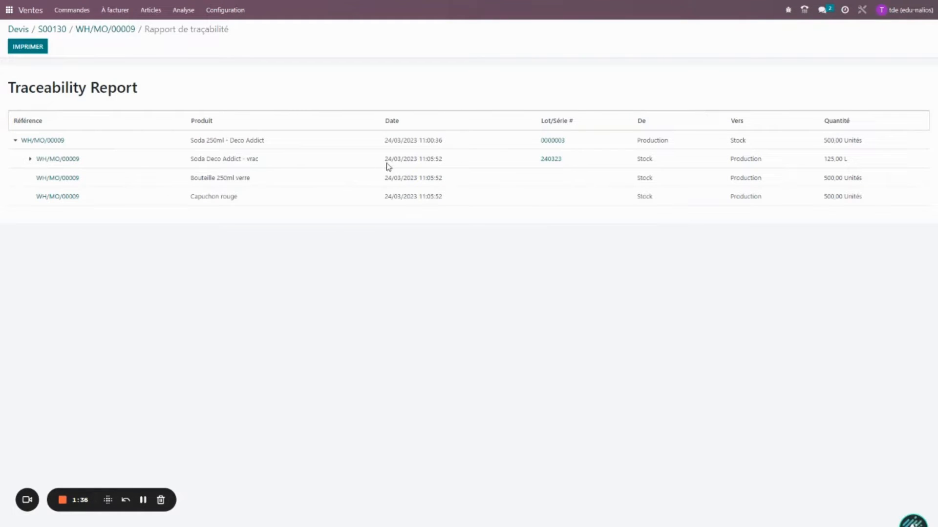
click(30, 159)
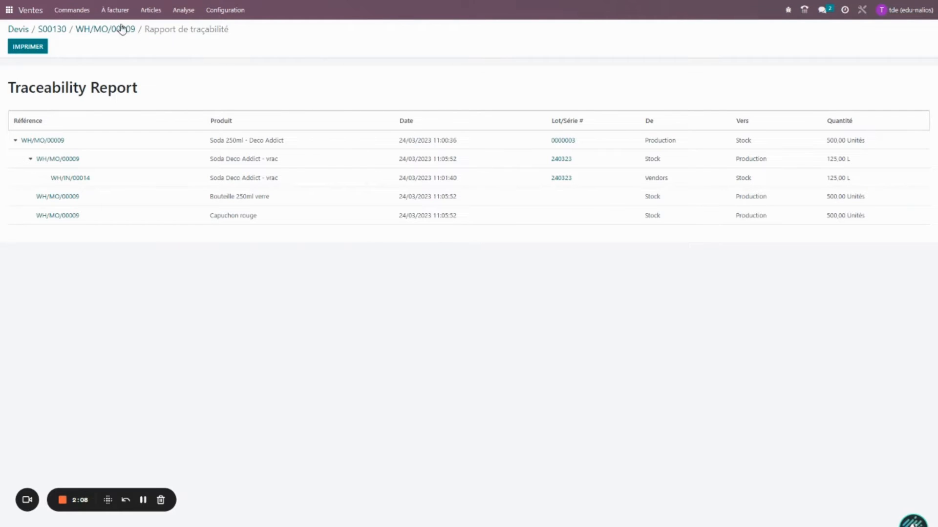
click(92, 33)
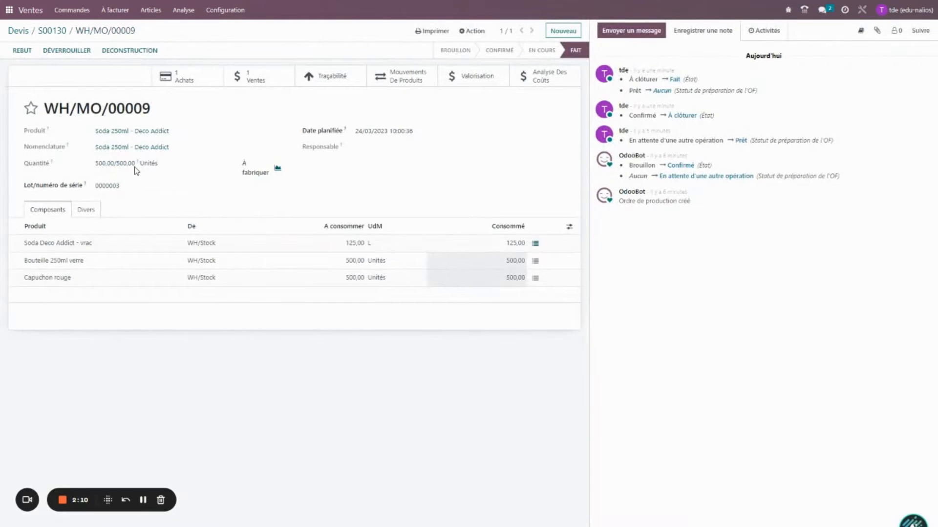
Unlock the manufacturing order and add a consumption line with lot 123456 to the Soda Deco Addict - vrac component
click(77, 58)
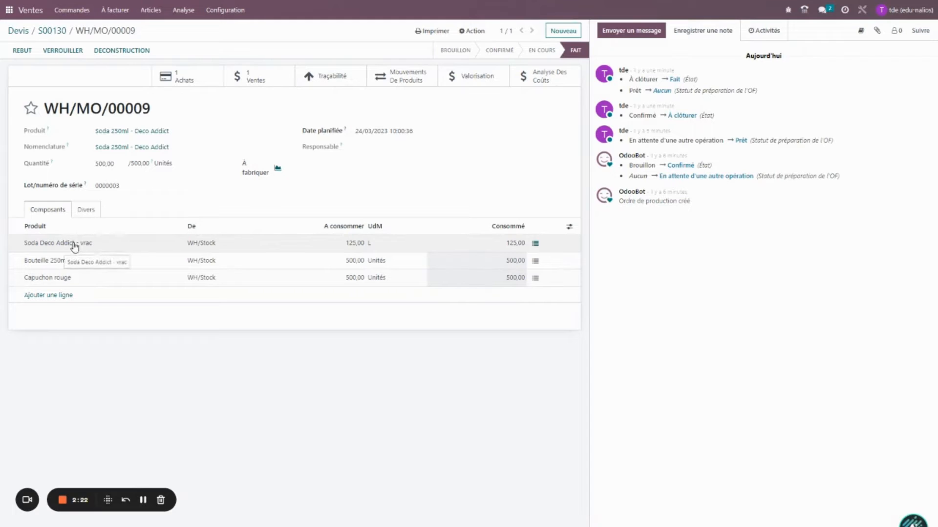
click(535, 243)
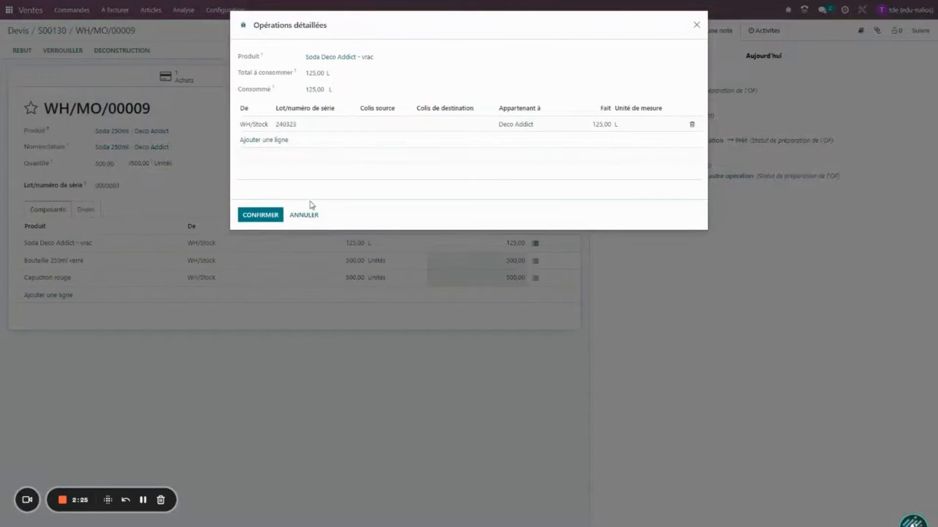
click(274, 141)
click(291, 139)
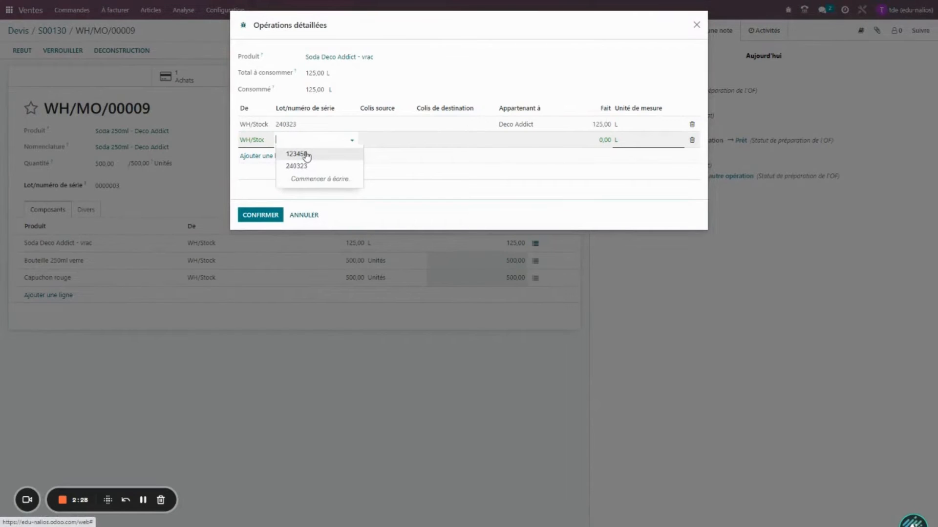
click(306, 154)
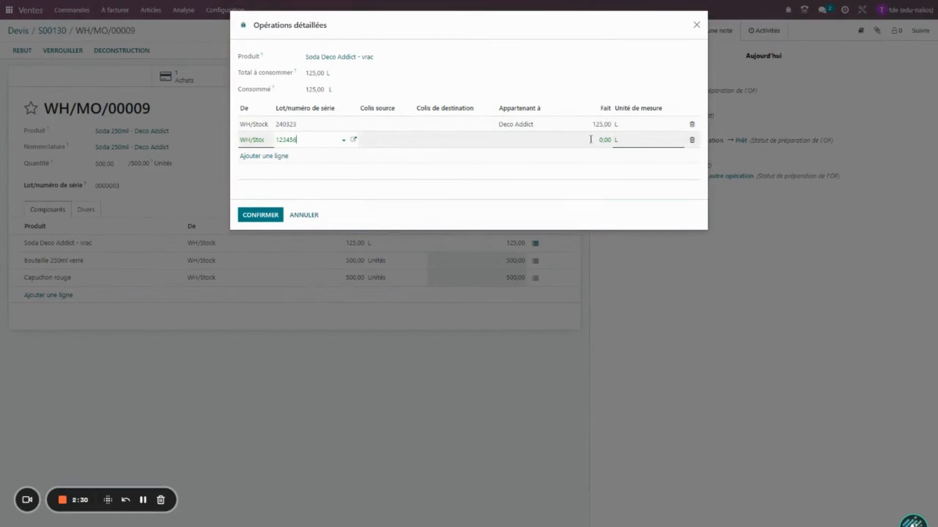
Set the consumed quantities to 100 L for lot 240323 and 25 L for lot 123456, confirm them, and lock the manufacturing order
click(599, 127)
text(1)
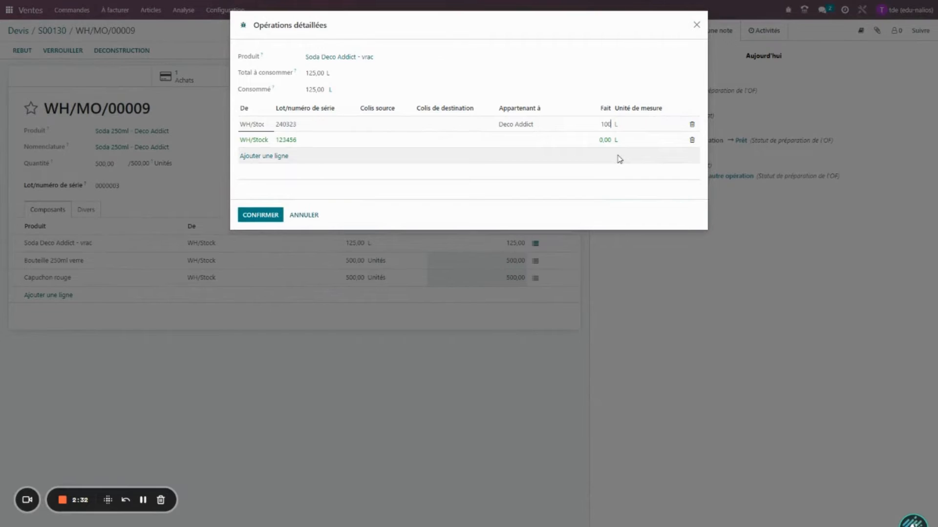
key(Tab)
click(599, 140)
text(25)
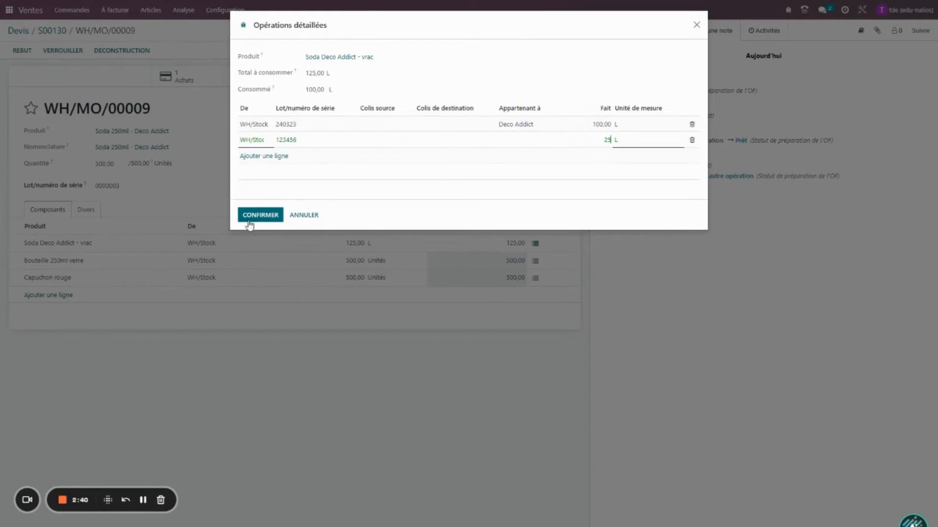
click(515, 139)
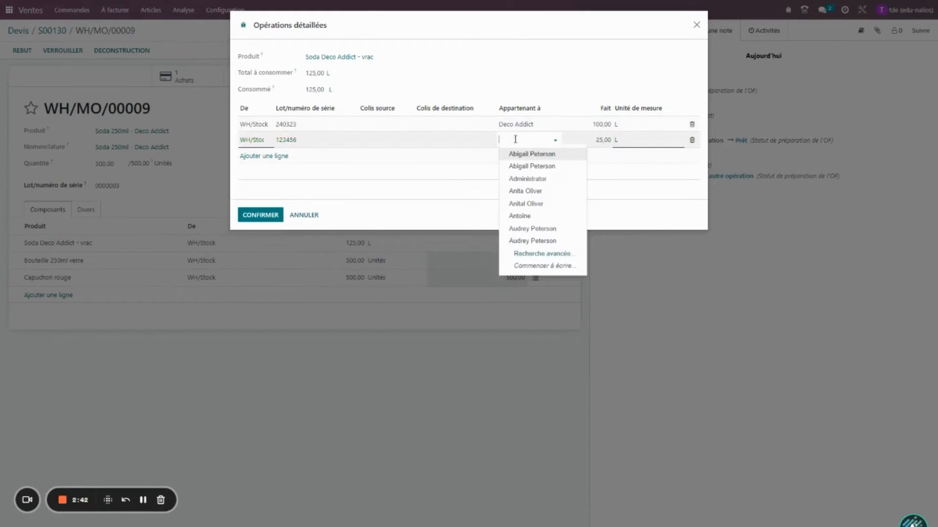
key(Escape)
click(261, 215)
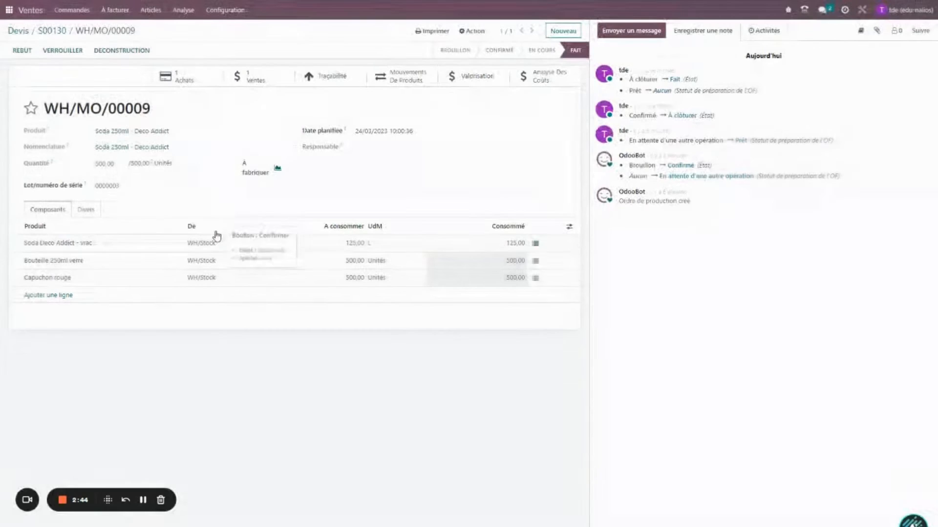
click(61, 50)
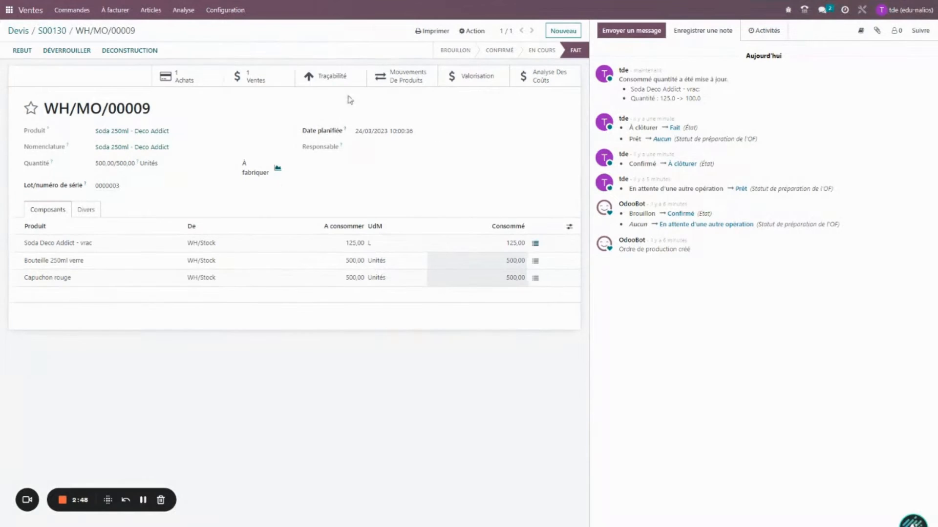
Check the updated traceability report, expanding the finished soda and the bulk soda line of lot 240323
click(330, 72)
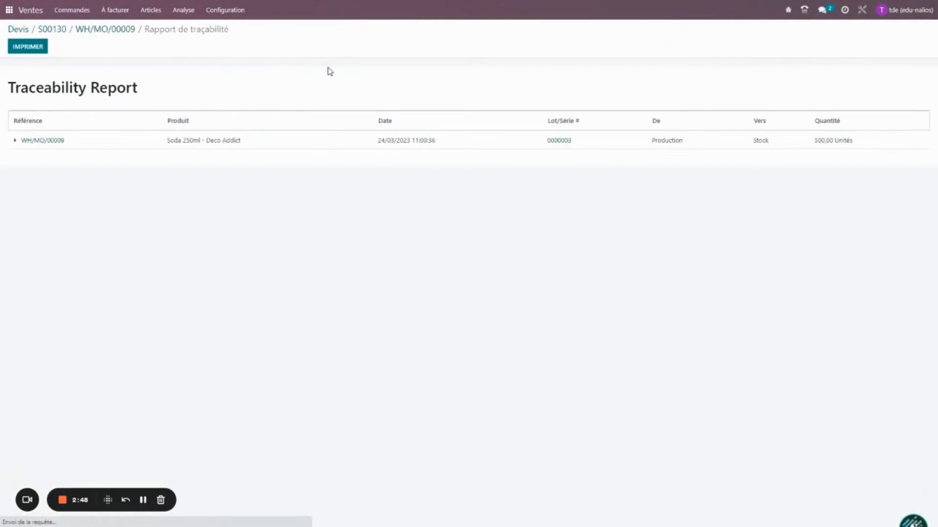
click(16, 142)
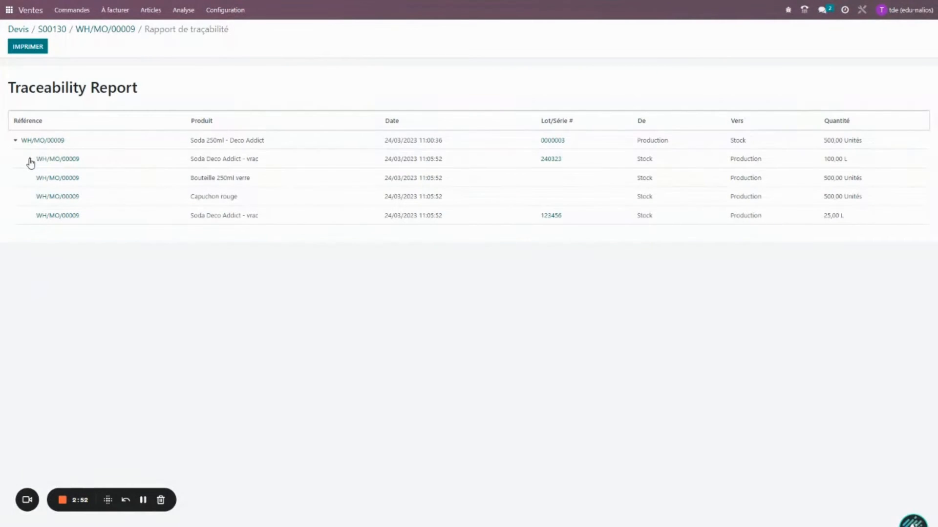
click(29, 159)
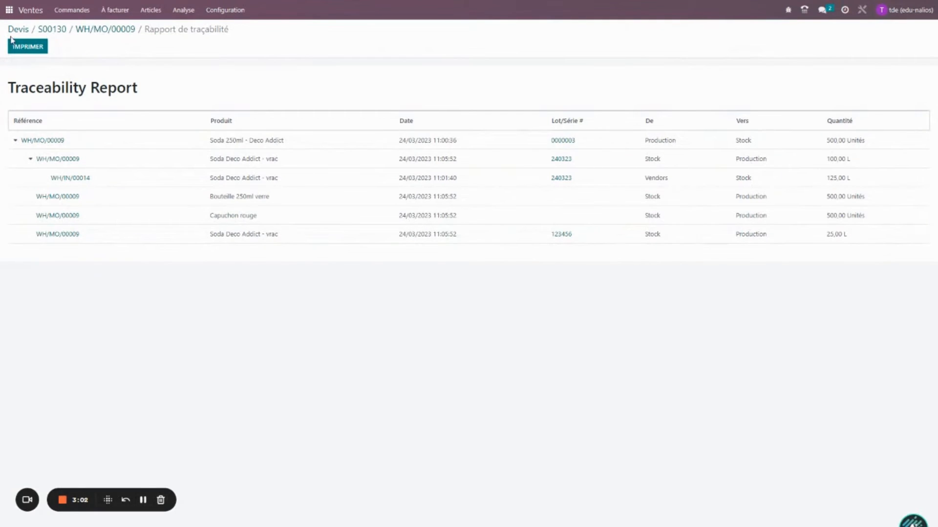
Return to the sales order and open its ready picking transfer from WH/Stock to WH/Sortie
click(57, 33)
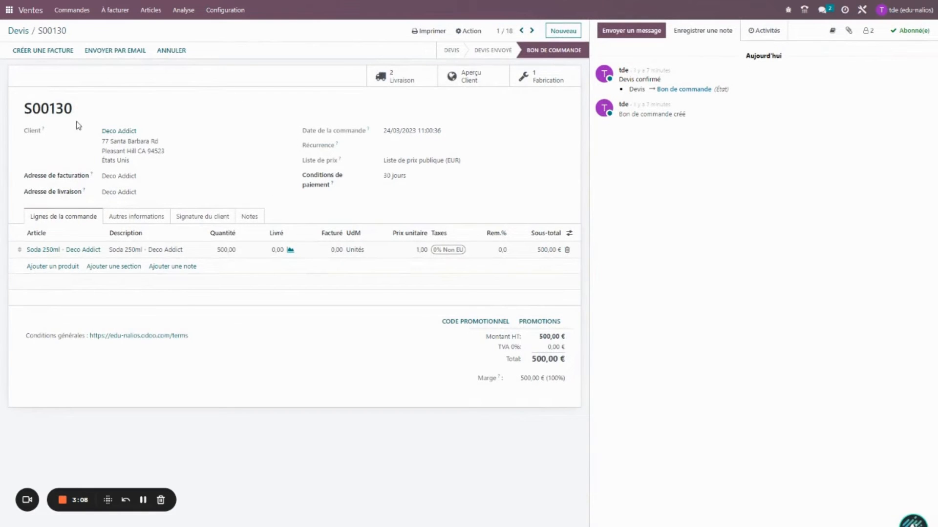
click(383, 77)
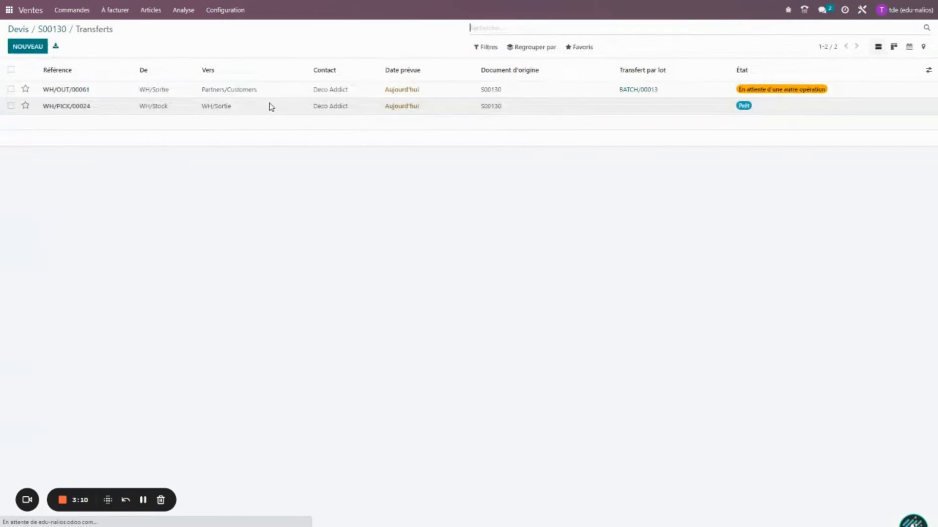
click(39, 105)
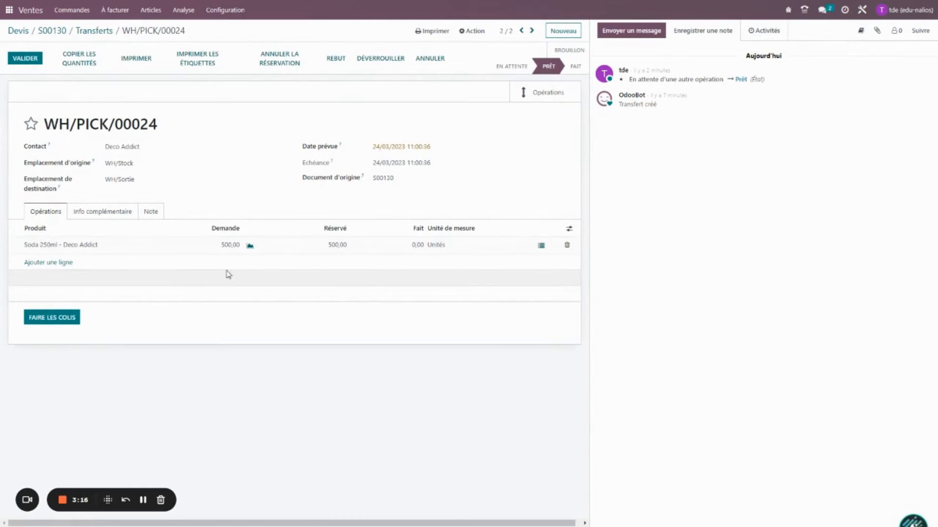
Record 500 units done for lot 0000003 on the picking transfer's soda line, confirm the detailed operations, and validate the transfer
click(541, 245)
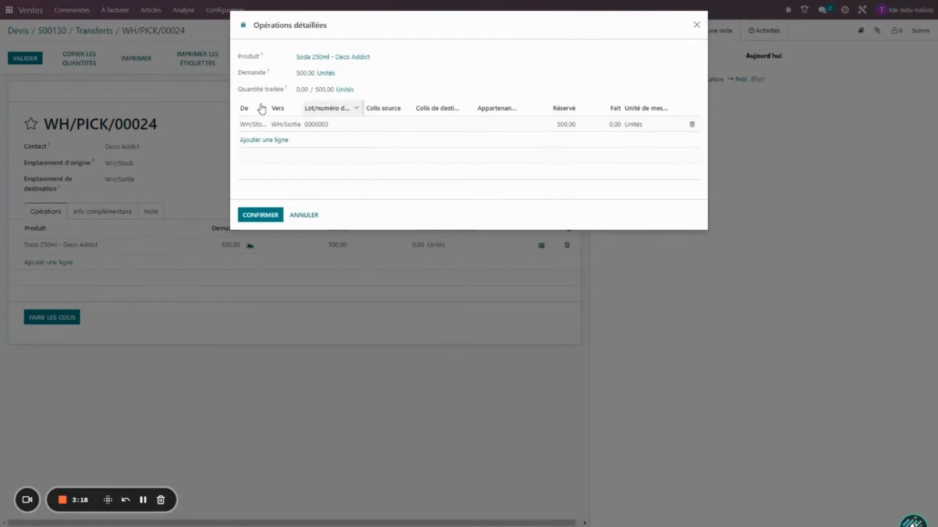
click(611, 124)
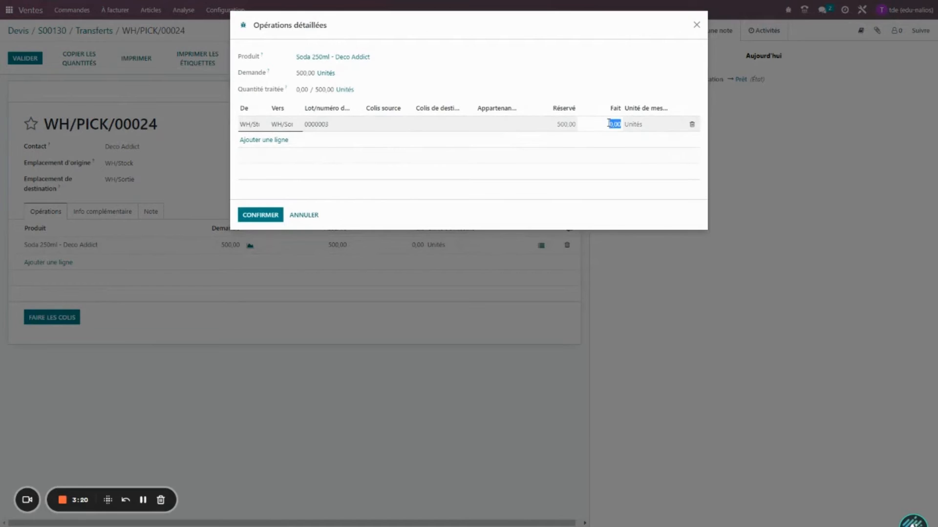
text(500)
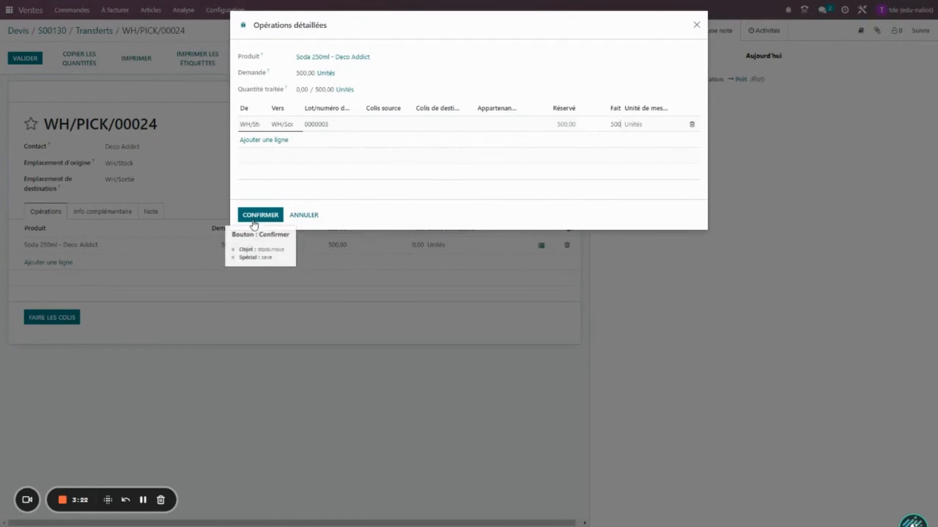
click(259, 215)
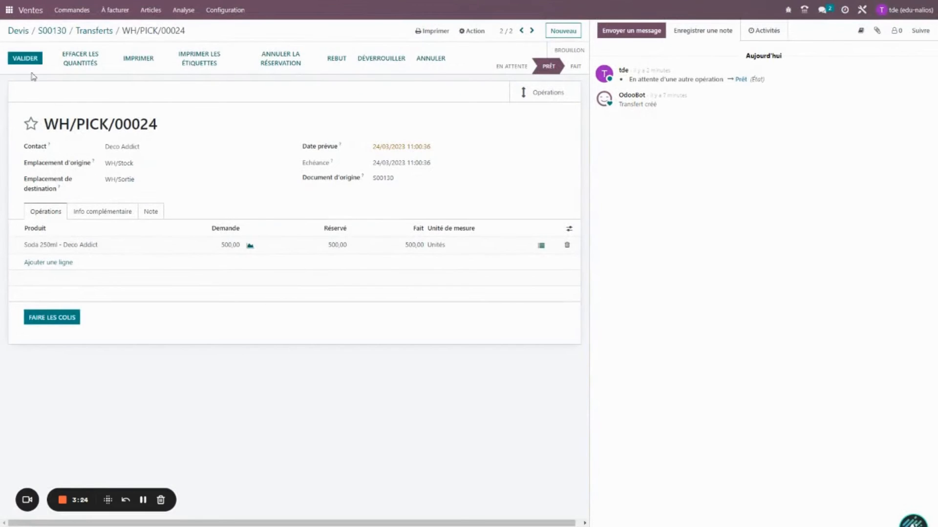
click(25, 59)
Open the sales order's outgoing delivery WH/OUT/00061, copy the reserved quantities as done, and validate it
click(83, 30)
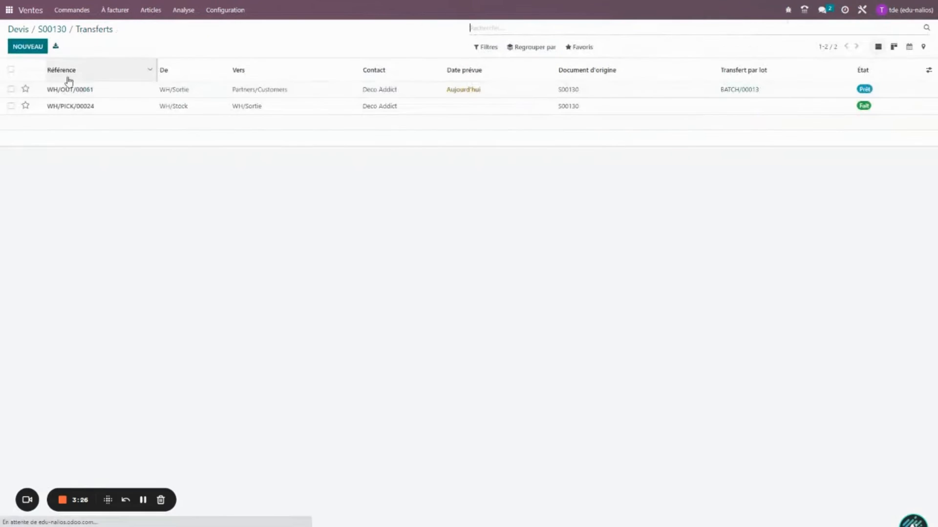
click(100, 89)
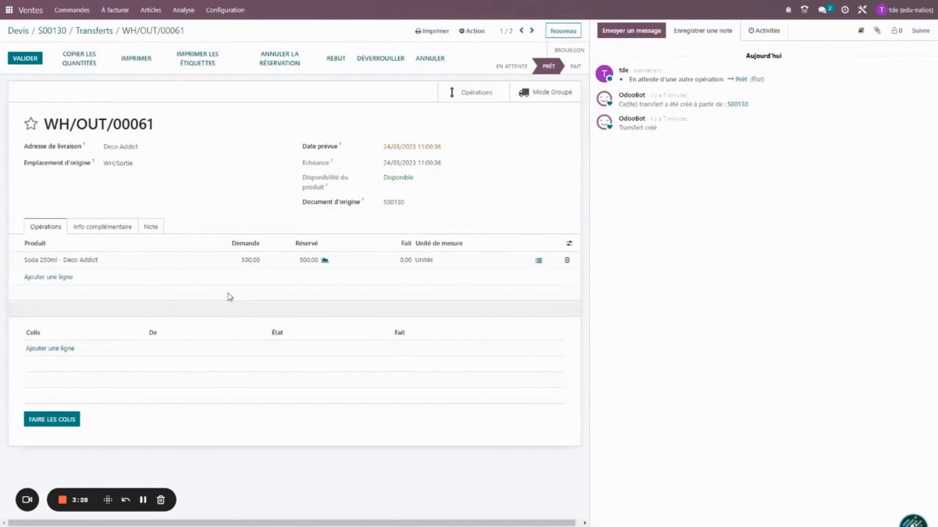
click(79, 62)
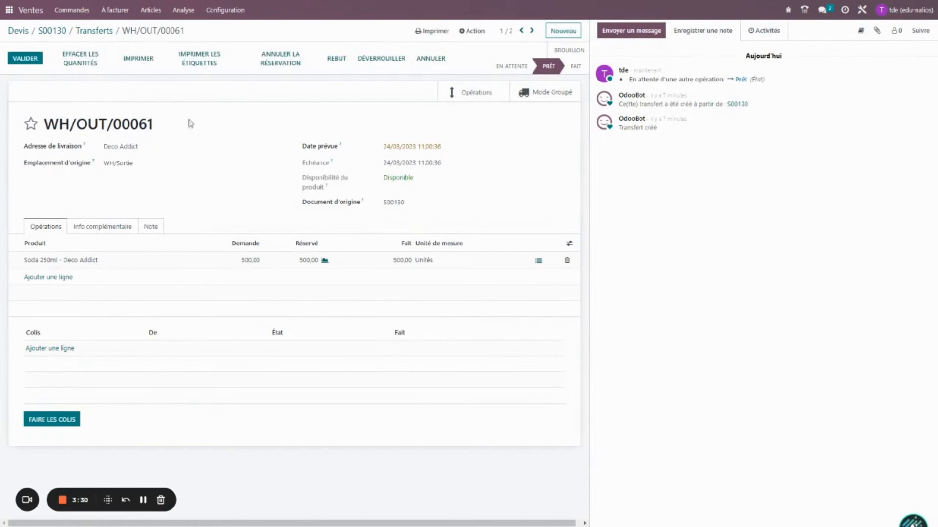
click(28, 59)
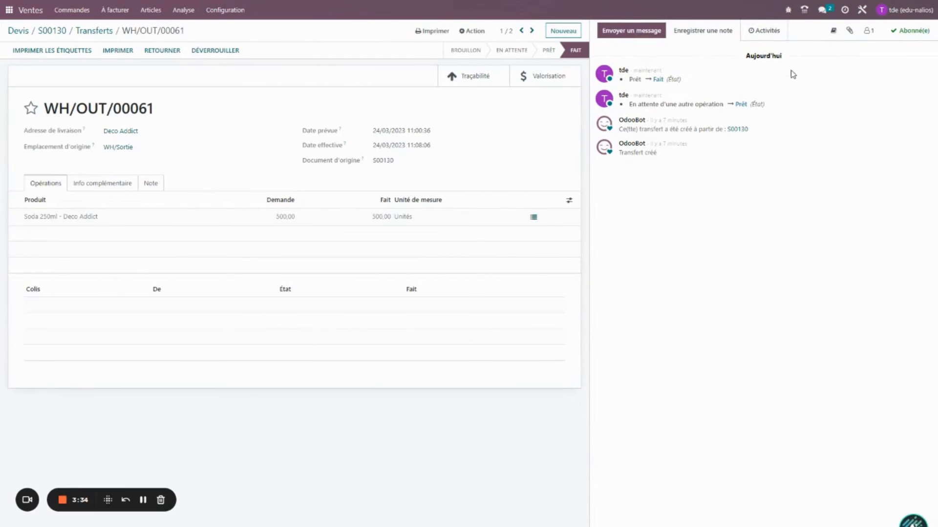
Examine the delivery's traceability report, expanding the delivery, picking, and manufacturing lines down to the bulk soda of lot 240323
click(468, 78)
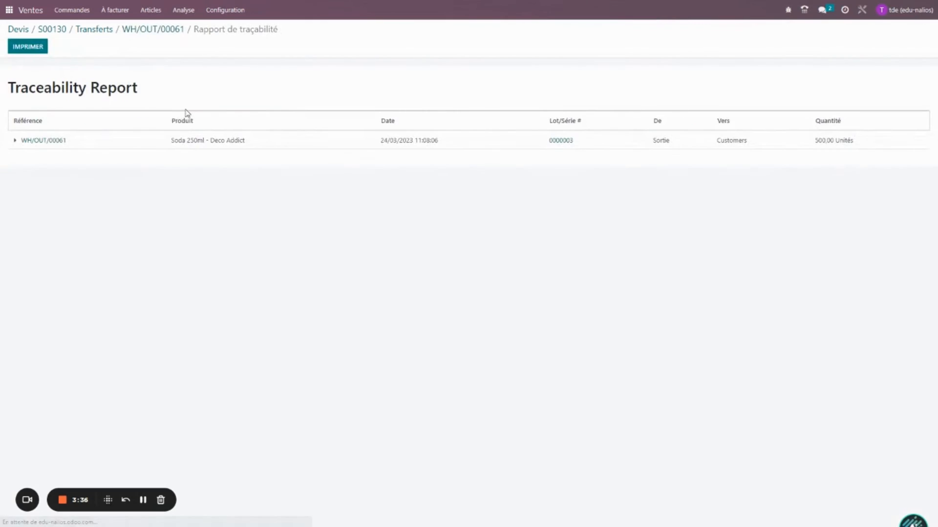
click(15, 141)
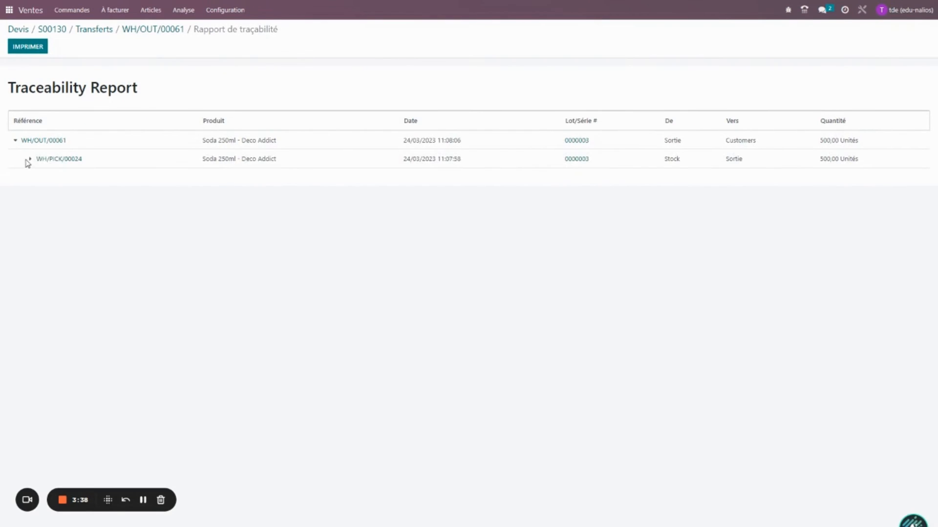
click(29, 159)
click(45, 178)
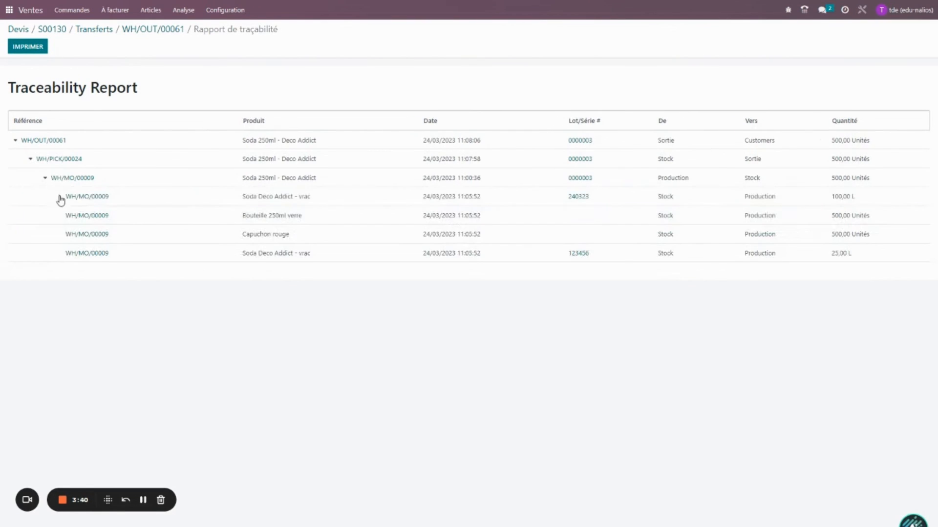
click(59, 197)
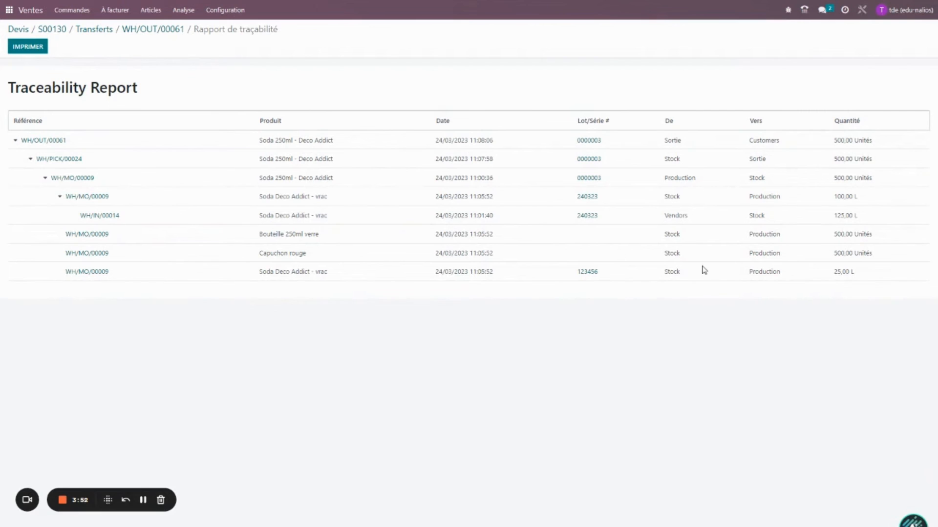
Find lot 240323 of Soda Deco Addict - vrac among the inventory's lot/serial numbers and open its traceability report
click(10, 15)
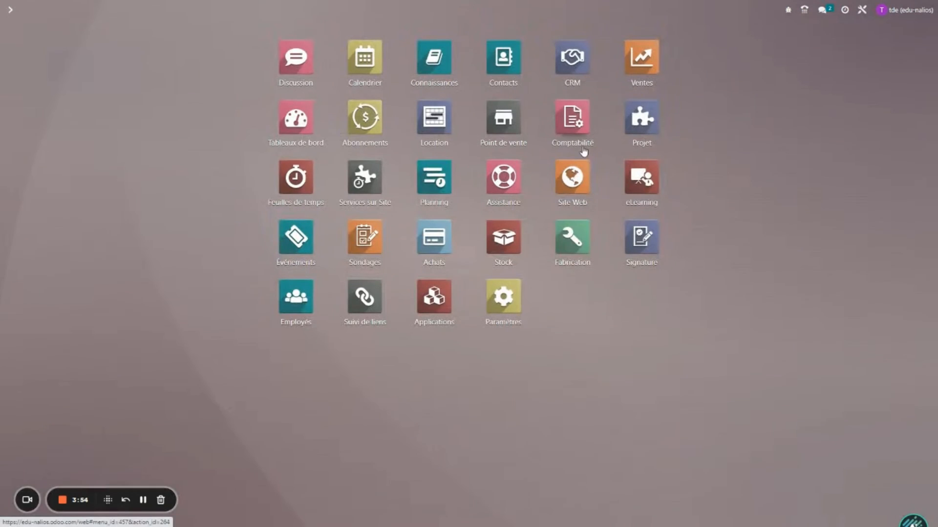
click(503, 238)
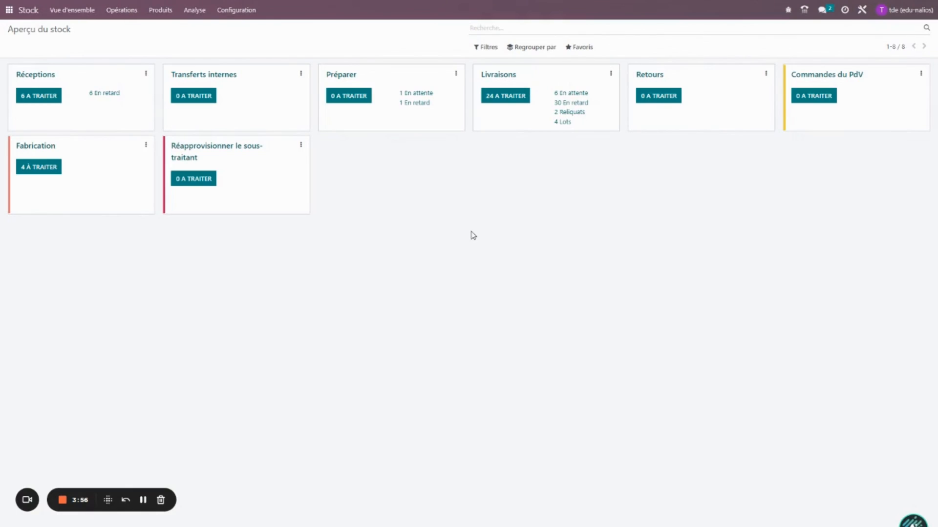
click(161, 12)
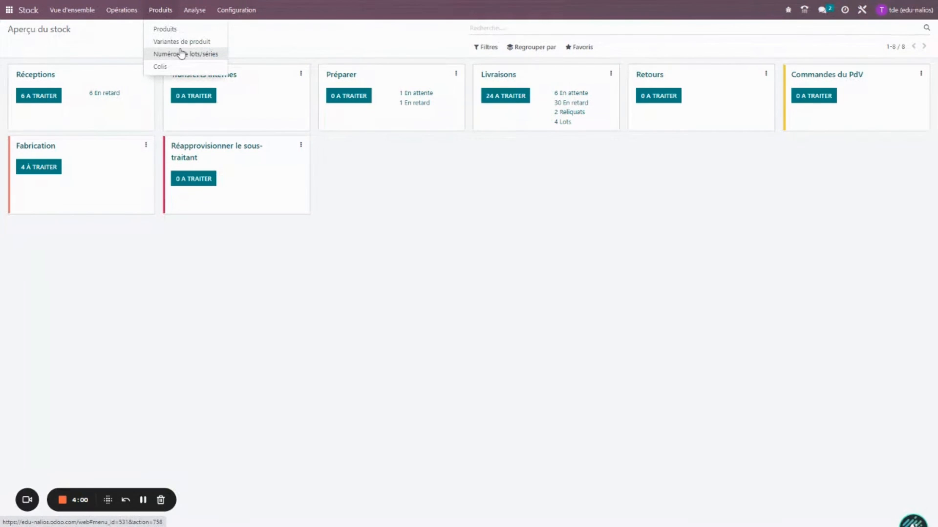
click(181, 54)
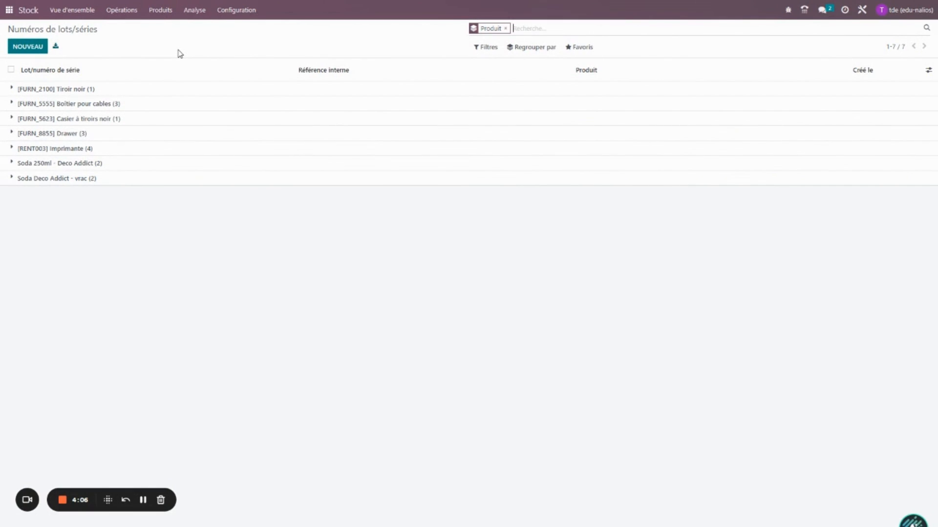
click(62, 181)
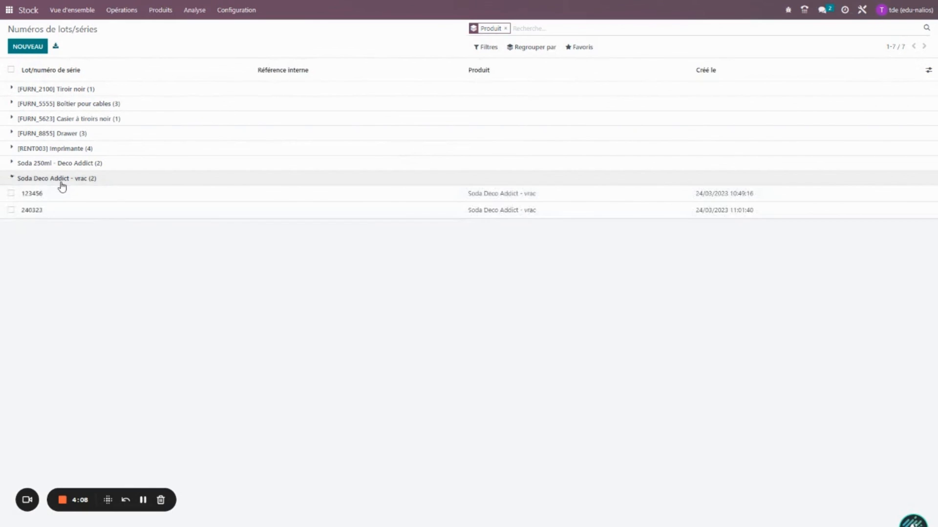
click(37, 211)
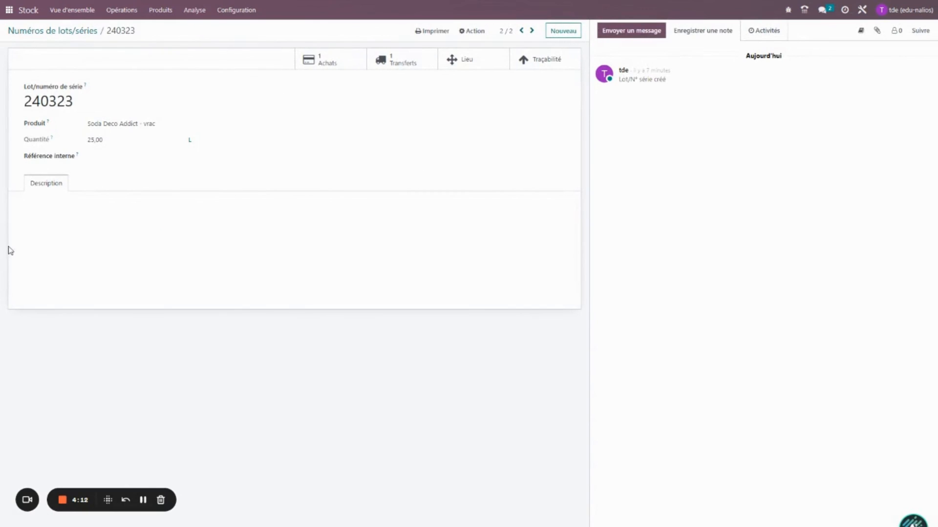
click(542, 66)
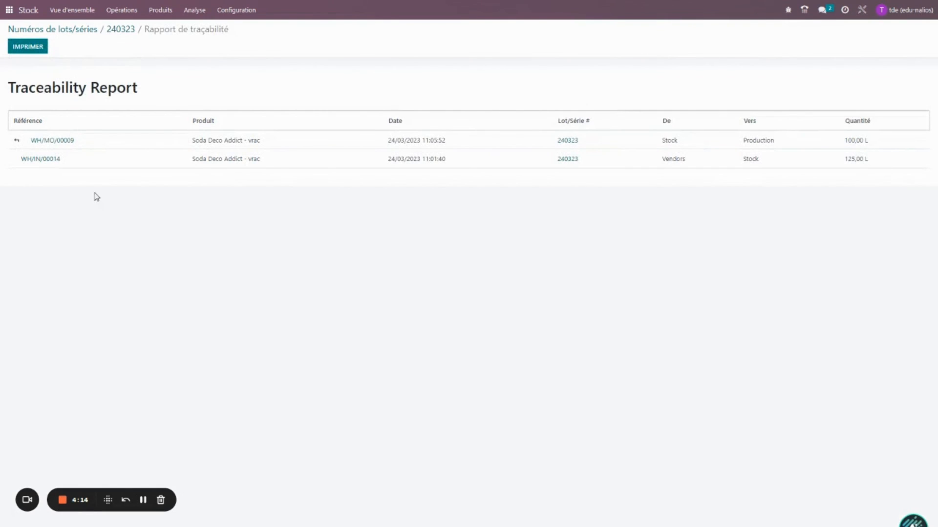